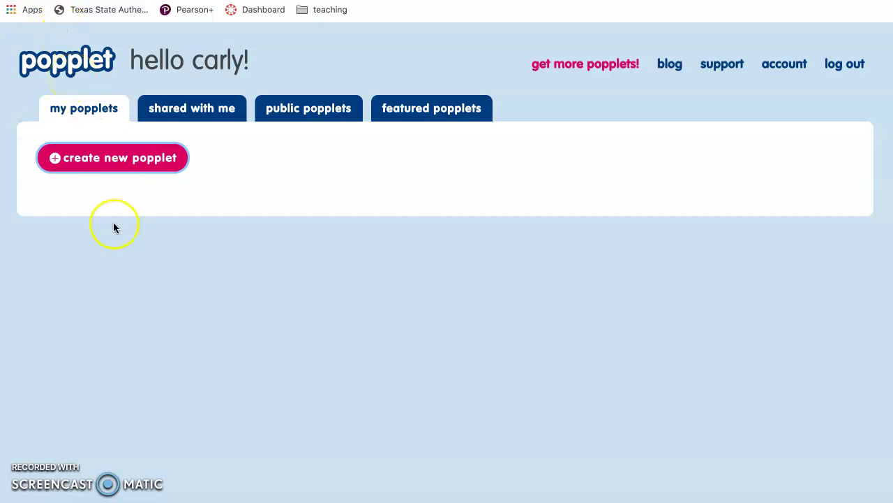
# Create a new popplet named 'PBL Project' with a light yellow-green background.
pyautogui.click(72, 168)
pyautogui.click(326, 234)
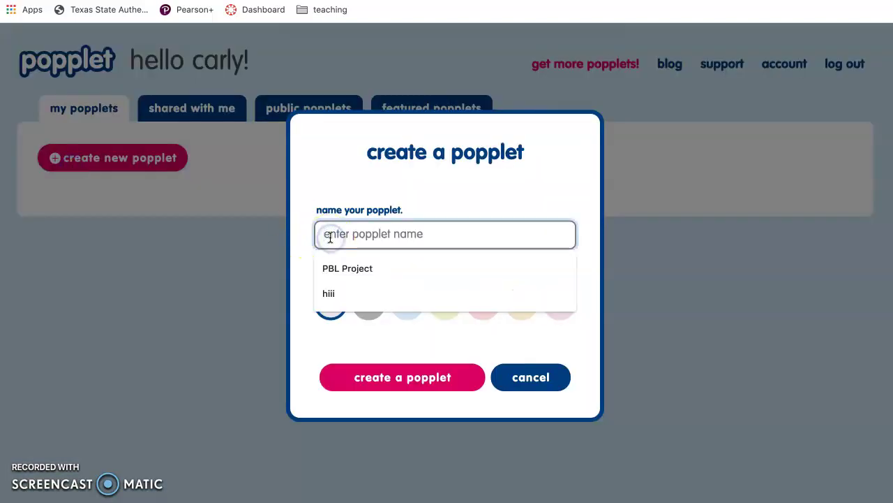
pyautogui.click(336, 267)
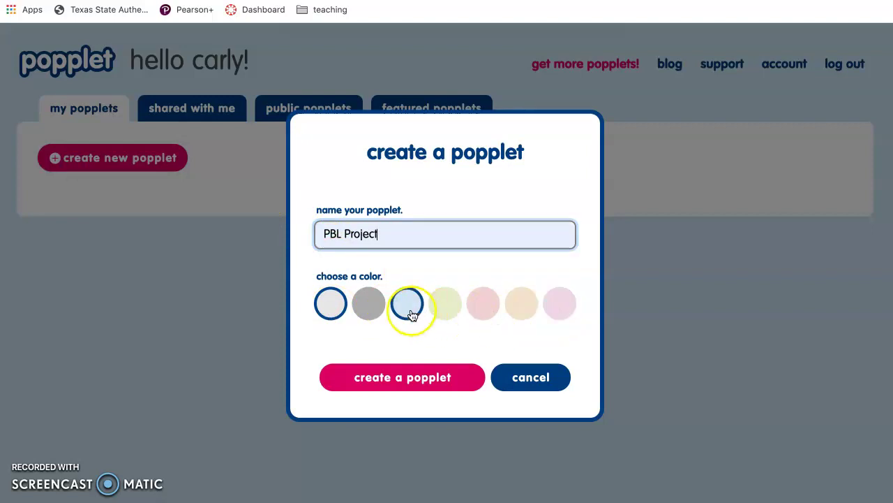
pyautogui.click(437, 307)
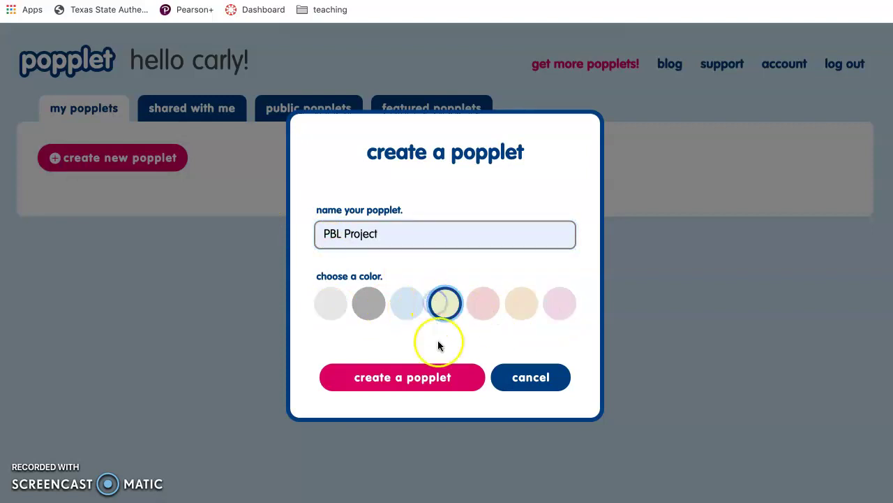
pyautogui.click(438, 377)
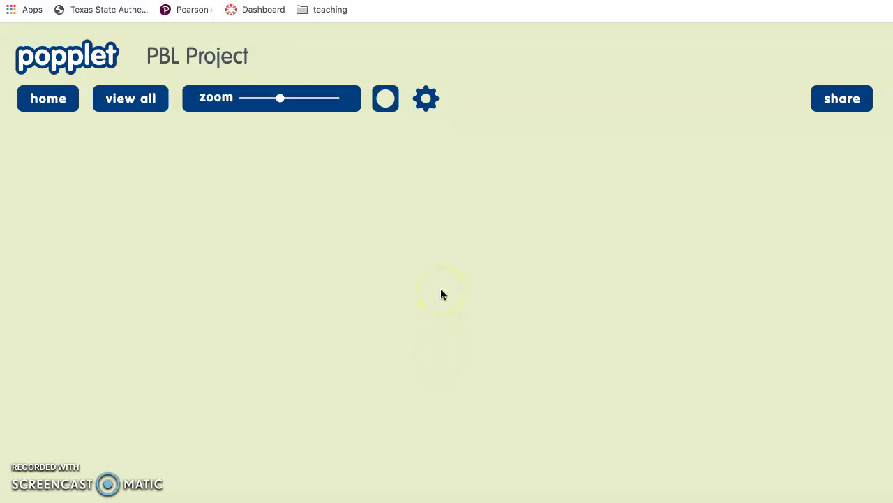
# Make a new popple from the board menu, move it near the centre, and type 'PBL Project'.
pyautogui.doubleClick(462, 168)
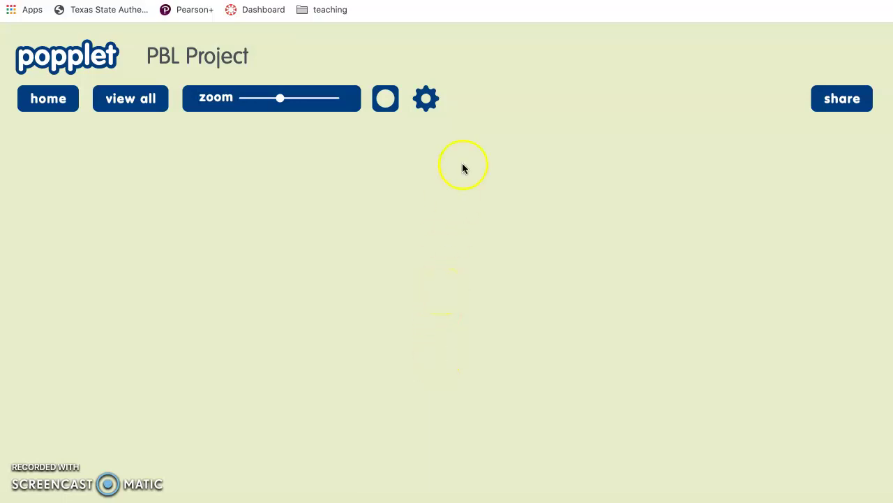
pyautogui.click(429, 99)
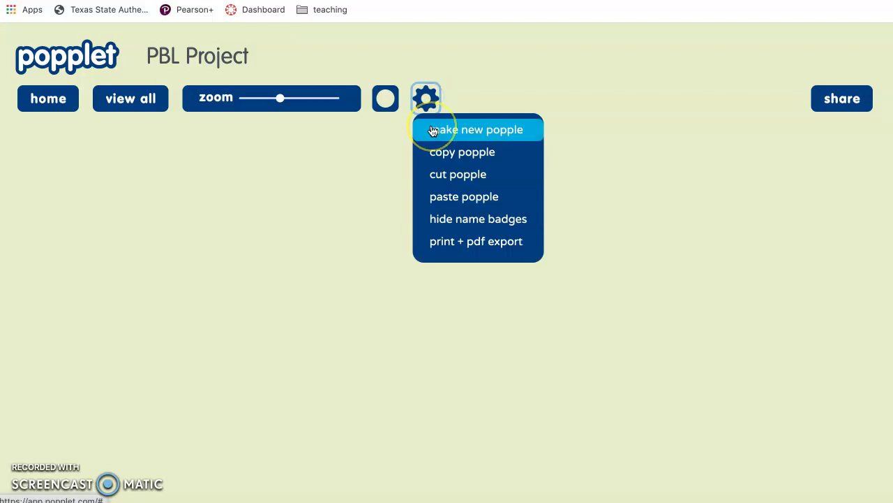
pyautogui.click(433, 131)
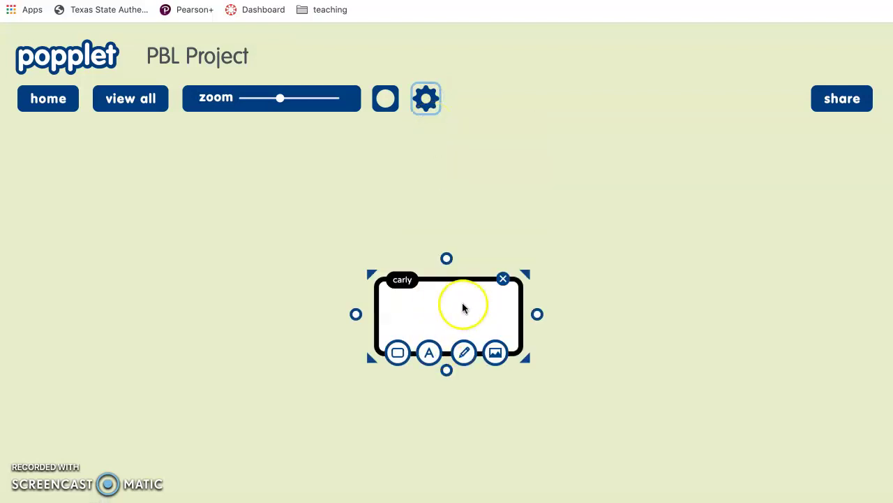
pyautogui.click(474, 284)
pyautogui.moveTo(474, 284); pyautogui.dragTo(489, 252)
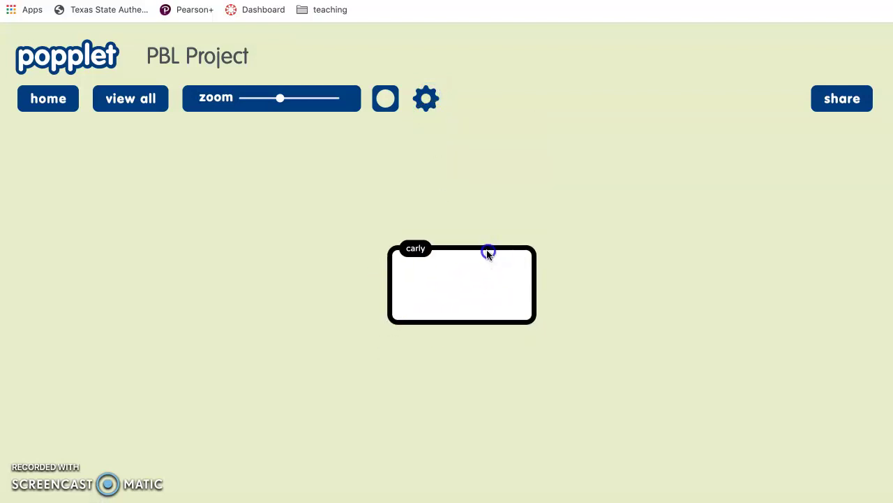
pyautogui.click(460, 300)
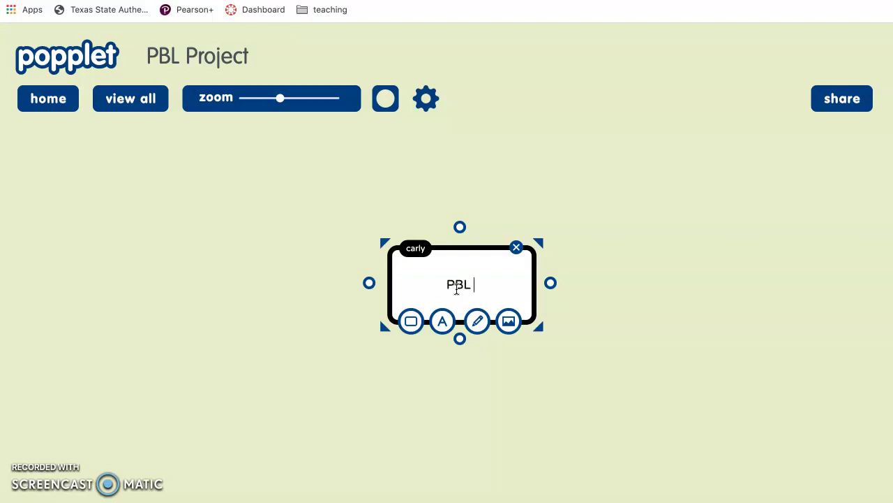
pyautogui.write('PBL Project')
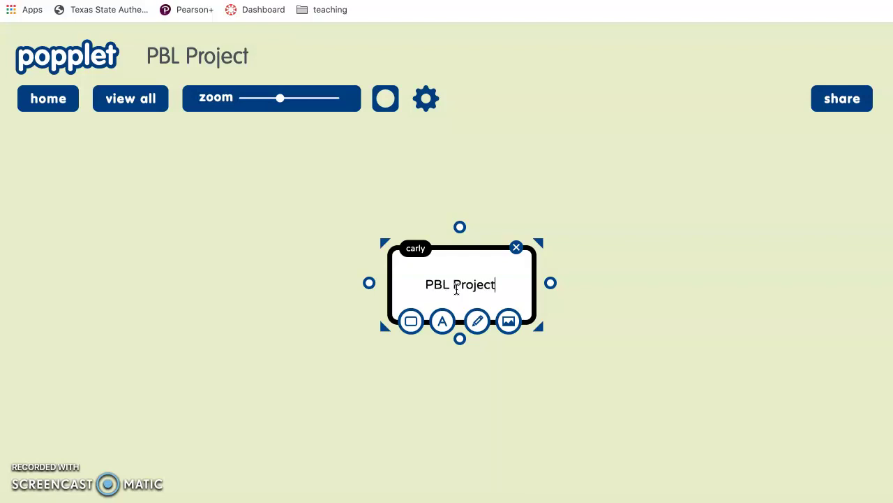
pyautogui.click(430, 321)
# Enlarge the PBL Project popple and set its border to black after trying other colours.
pyautogui.moveTo(384, 326)
pyautogui.mouseDown()
pyautogui.moveTo(337, 385)
pyautogui.moveTo(382, 326)
pyautogui.mouseUp()
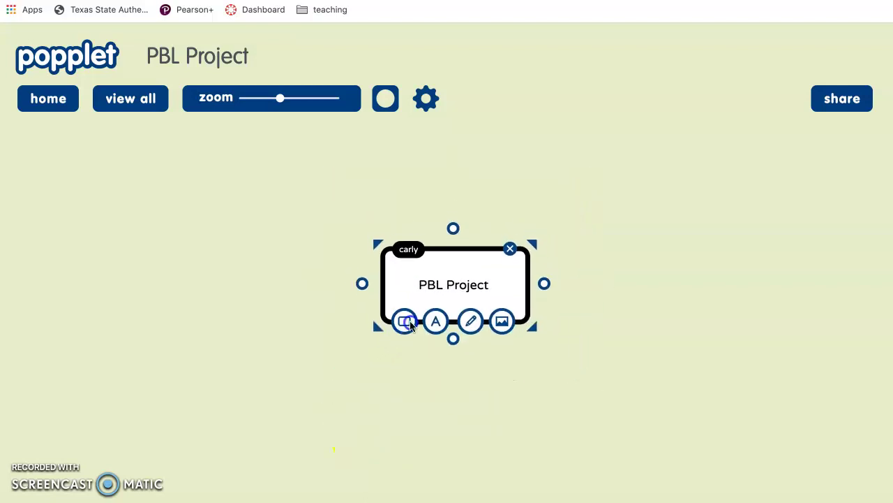
pyautogui.moveTo(498, 256); pyautogui.dragTo(471, 265)
pyautogui.click(413, 315)
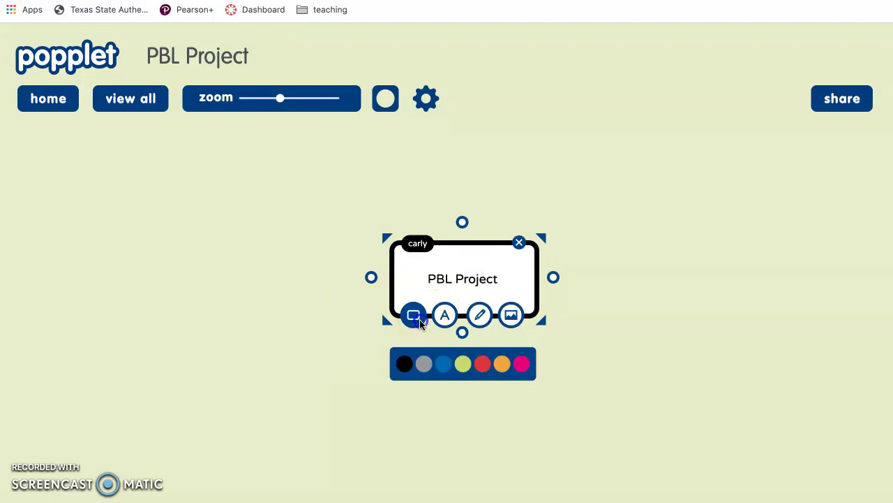
pyautogui.click(408, 363)
pyautogui.click(424, 364)
pyautogui.click(444, 364)
pyautogui.click(463, 364)
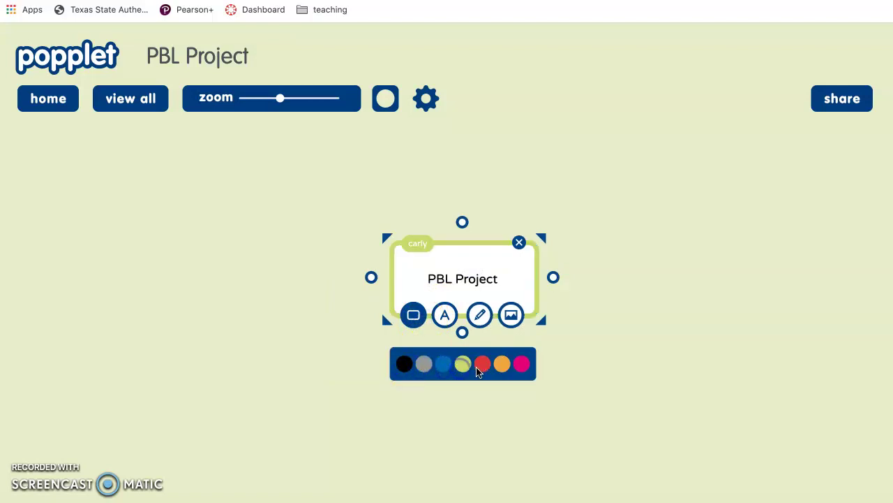
pyautogui.click(482, 363)
pyautogui.click(501, 364)
pyautogui.click(521, 363)
pyautogui.click(404, 363)
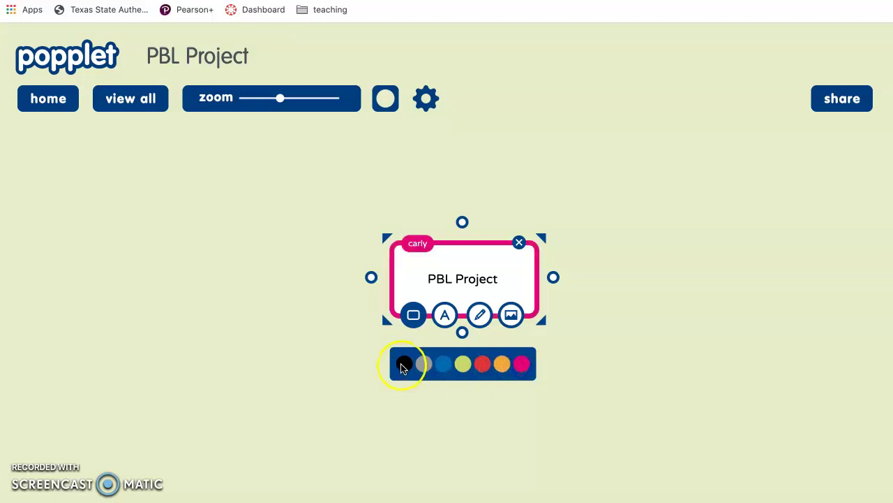
# Set the PBL Project popple text to medium size, then deselect the popple.
pyautogui.click(445, 314)
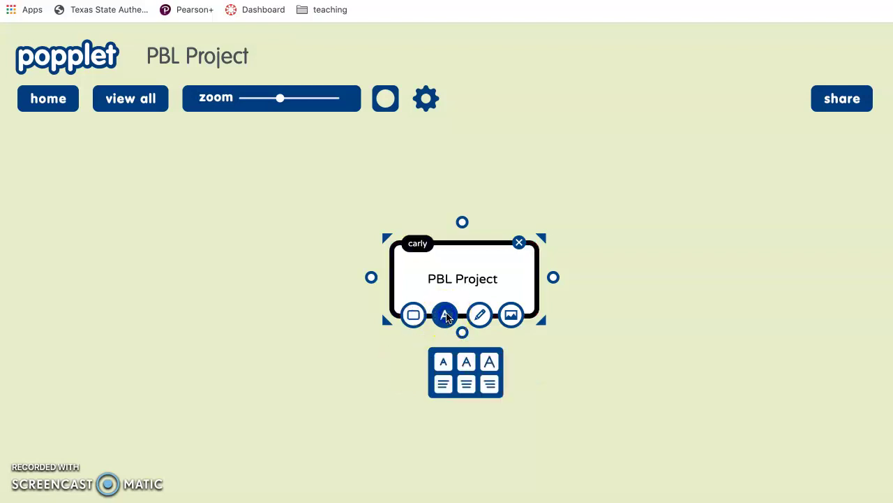
pyautogui.click(485, 362)
pyautogui.click(444, 378)
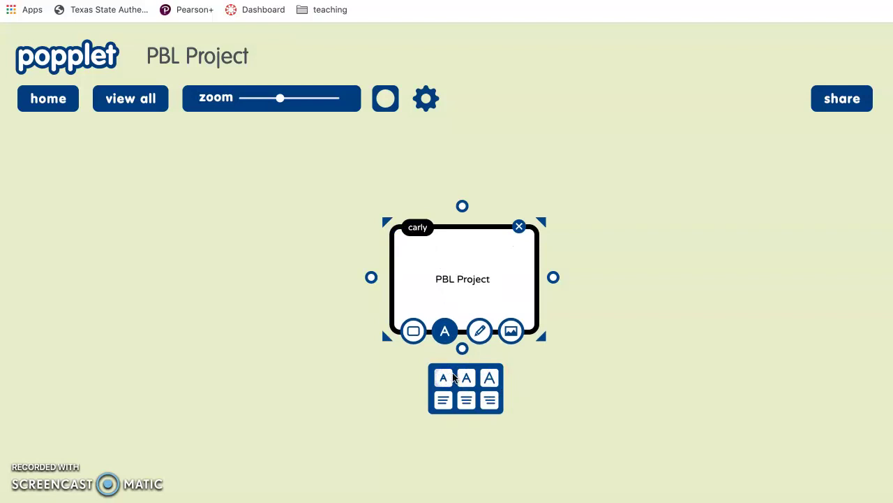
pyautogui.click(464, 374)
pyautogui.click(488, 395)
pyautogui.click(481, 331)
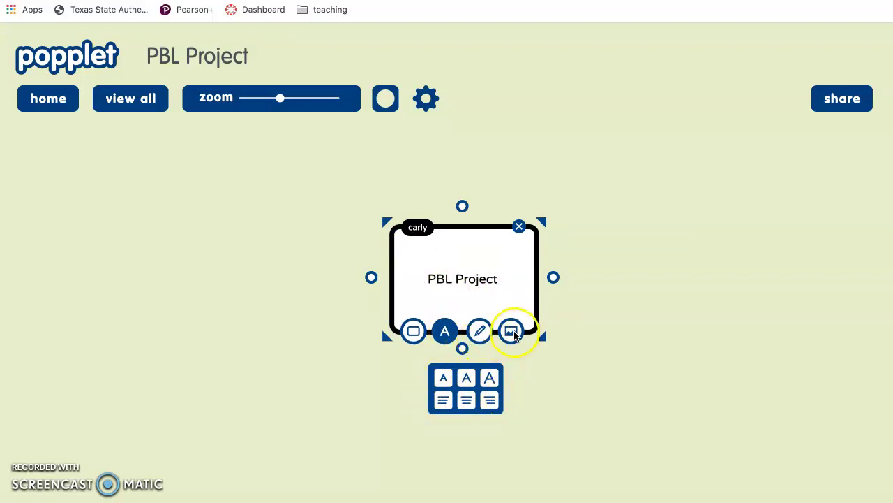
pyautogui.click(513, 332)
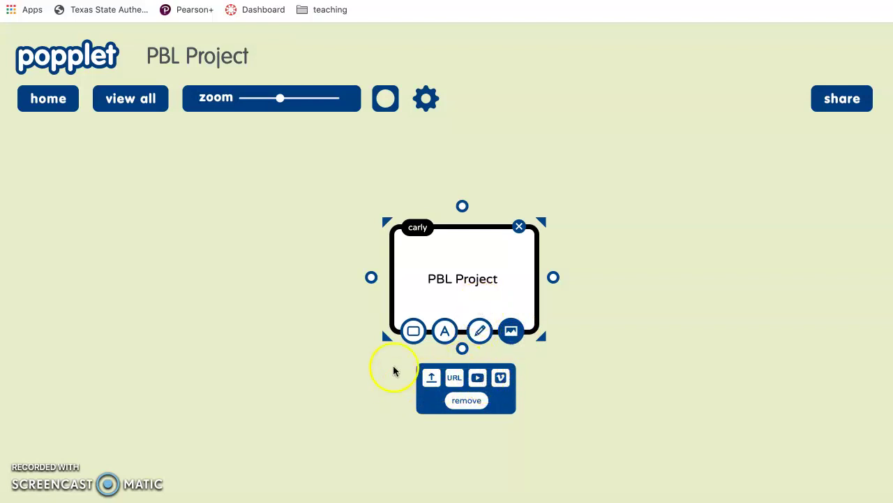
pyautogui.click(332, 314)
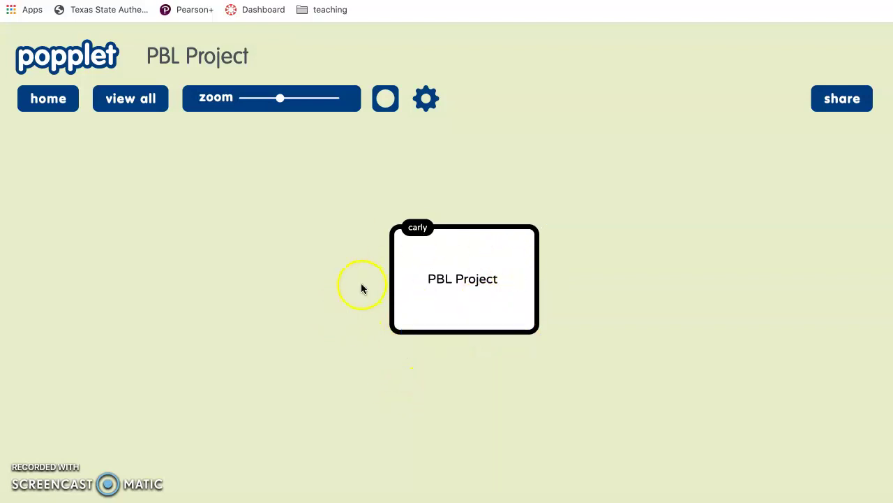
# Add an empty popple linked above PBL Project, zoom out, and select it for editing.
pyautogui.moveTo(489, 229); pyautogui.dragTo(482, 251)
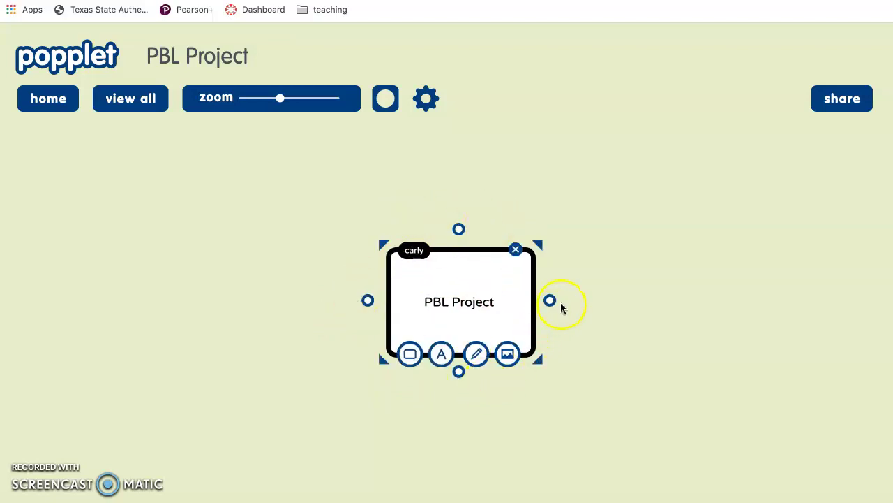
pyautogui.click(460, 229)
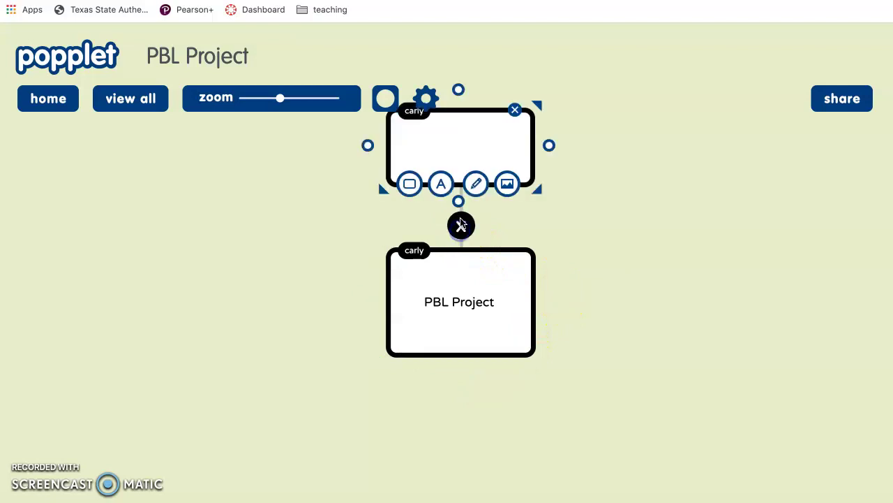
pyautogui.click(473, 132)
pyautogui.doubleClick(479, 144)
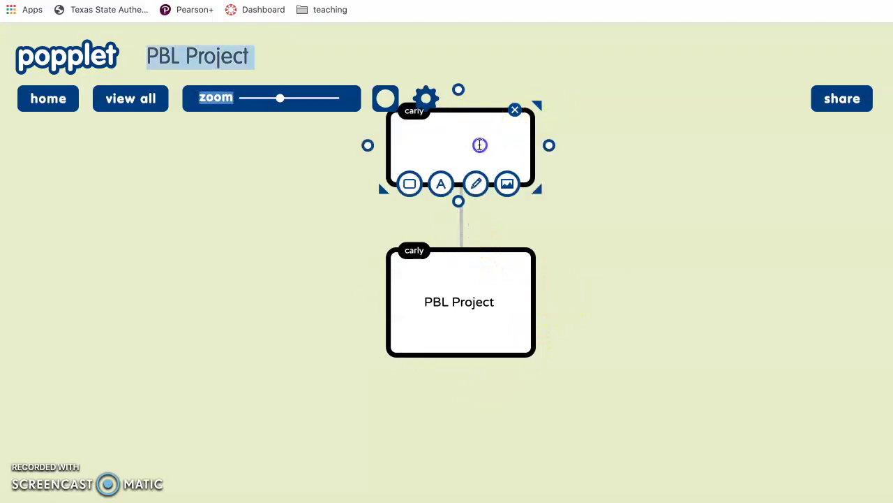
pyautogui.click(343, 186)
pyautogui.moveTo(281, 98); pyautogui.dragTo(266, 98)
pyautogui.moveTo(454, 175); pyautogui.dragTo(454, 202)
pyautogui.click(456, 215)
pyautogui.click(450, 225)
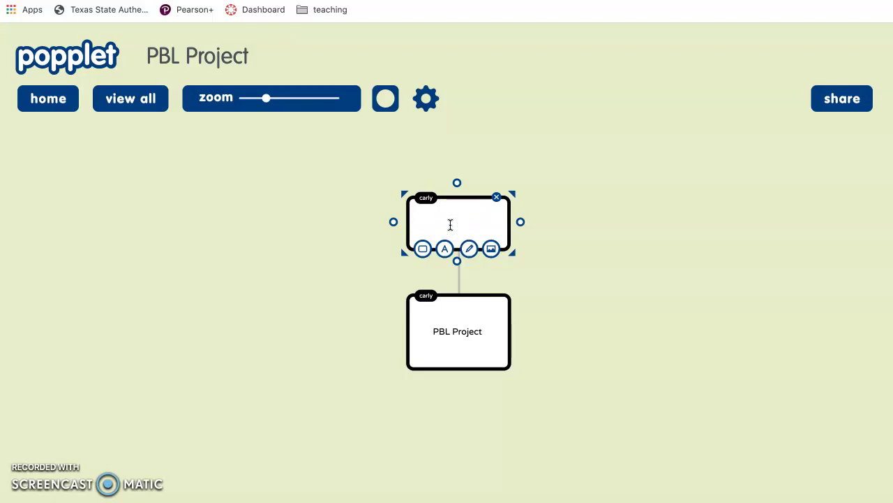
# Label the top popple 'A' and give it a red border.
pyautogui.write('A')
pyautogui.click(444, 249)
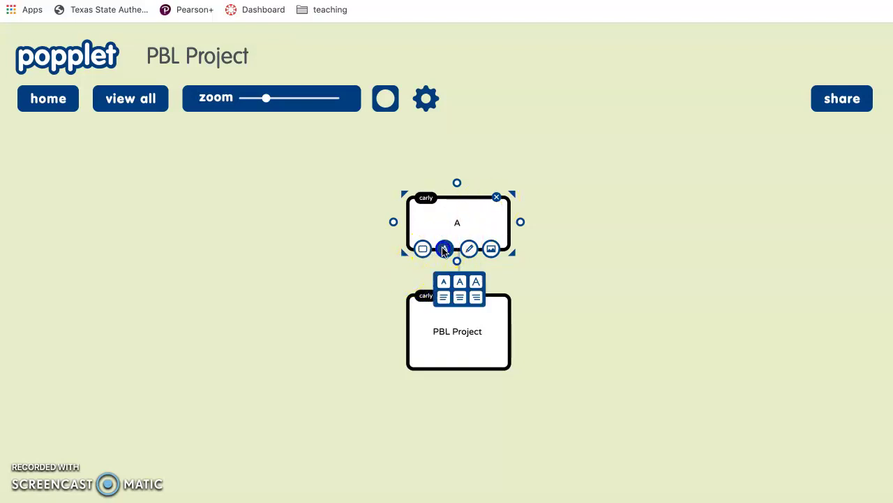
pyautogui.click(422, 249)
pyautogui.click(472, 282)
pyautogui.click(475, 196)
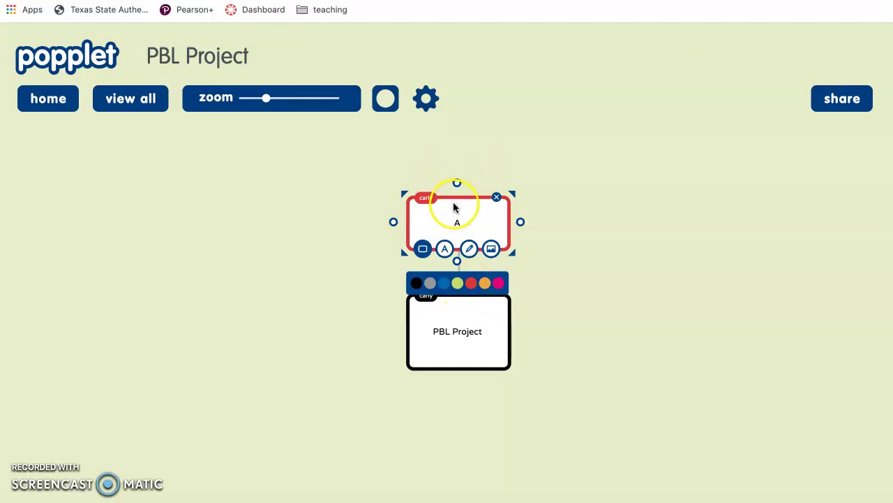
pyautogui.click(455, 203)
# Add linked popples above (typing 'orga'), right and left of the A popple.
pyautogui.click(457, 235)
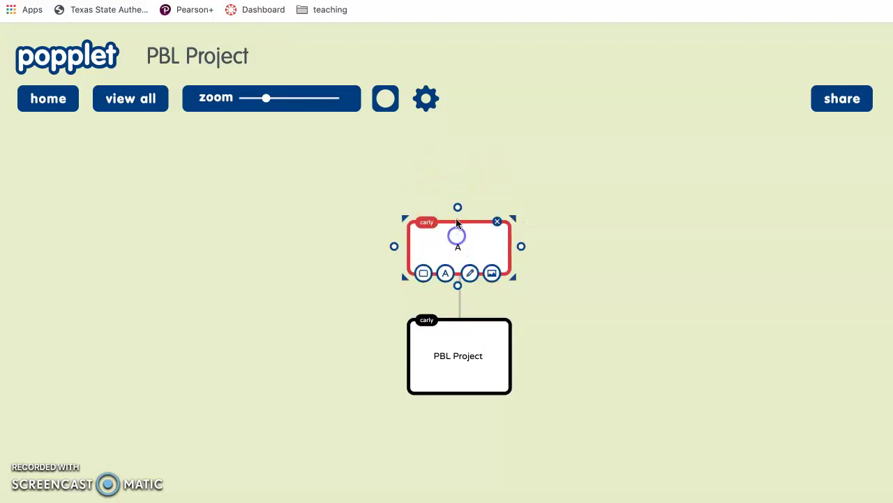
pyautogui.click(457, 205)
pyautogui.click(451, 150)
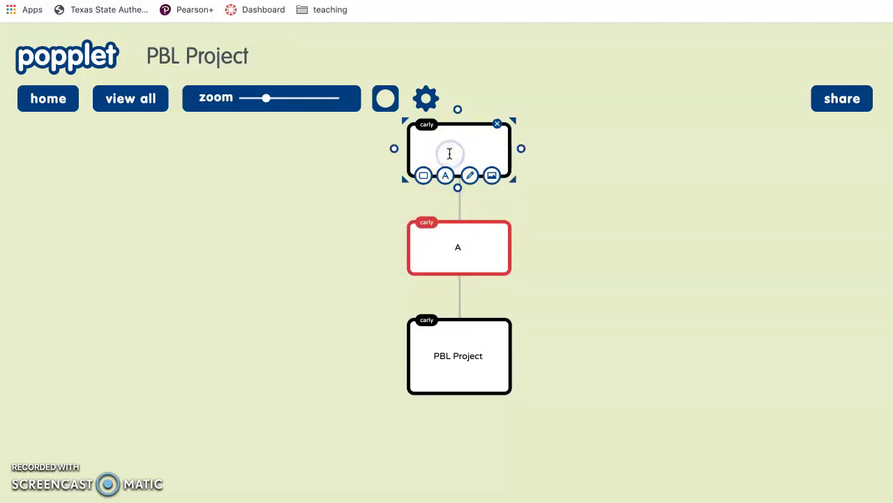
pyautogui.write('organism')
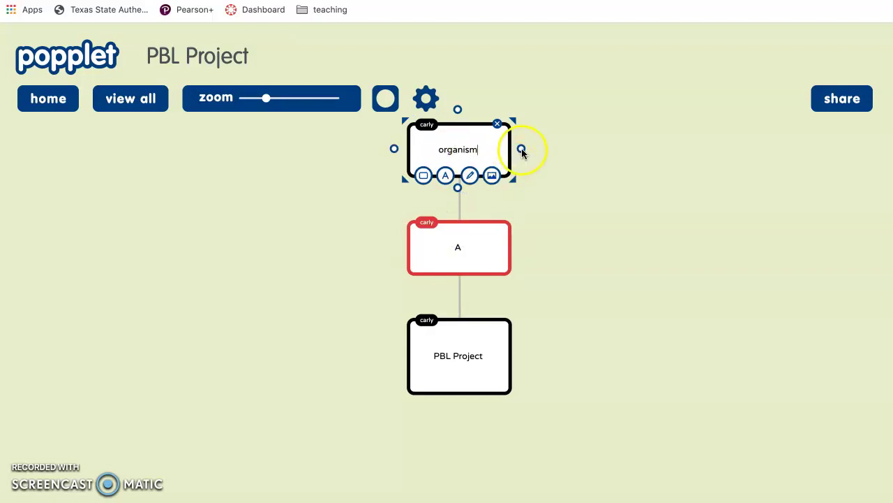
pyautogui.click(507, 246)
pyautogui.click(522, 246)
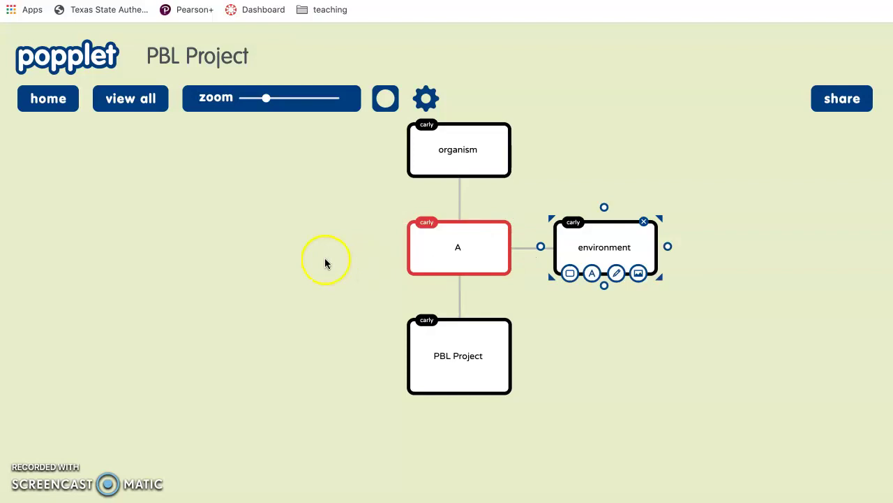
pyautogui.click(420, 251)
pyautogui.click(394, 248)
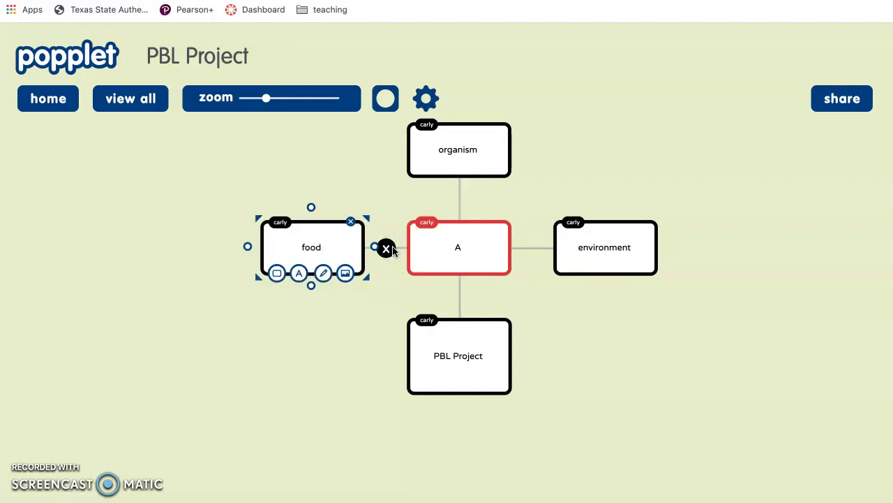
# Turn the food chain, organism and environment popples red.
pyautogui.click(276, 273)
pyautogui.click(326, 308)
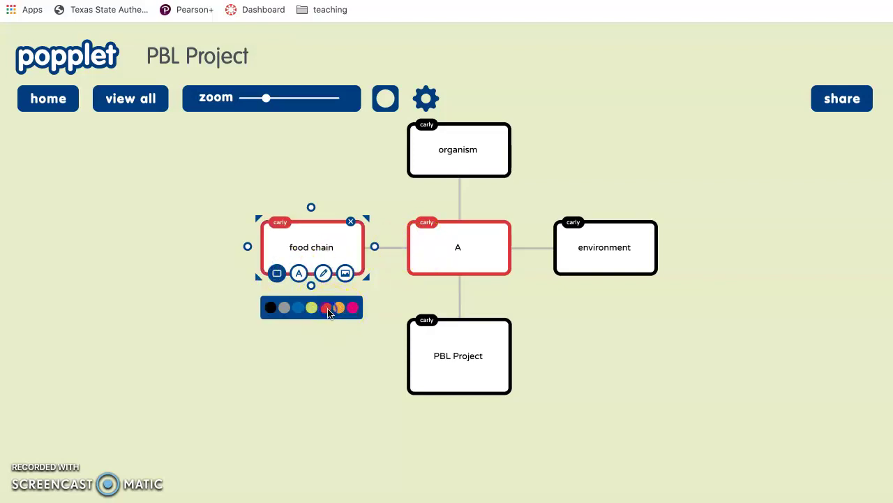
pyautogui.click(467, 139)
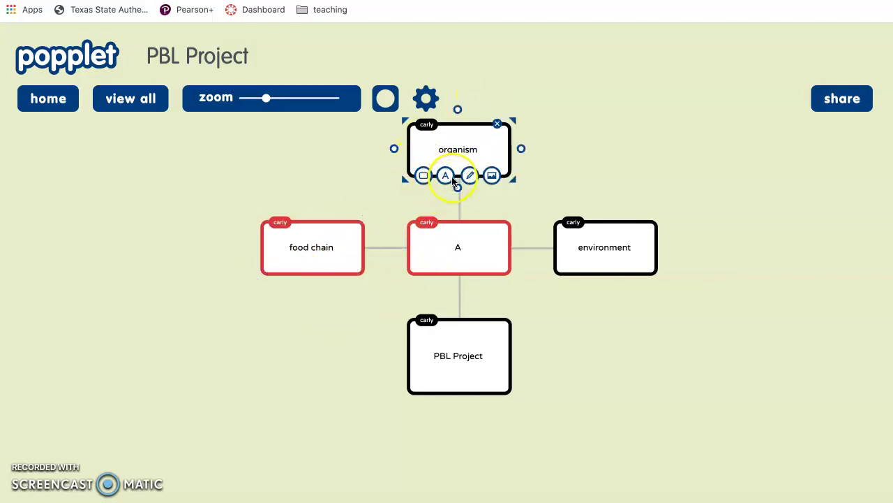
pyautogui.click(423, 175)
pyautogui.click(472, 210)
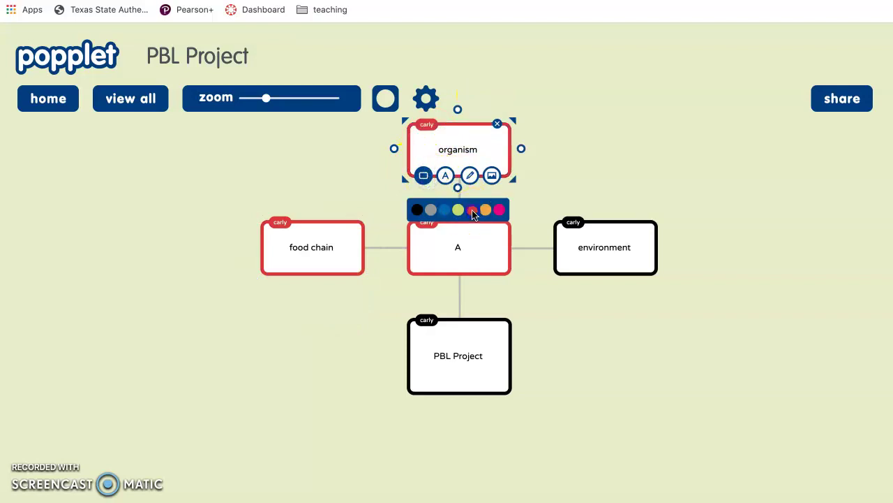
pyautogui.click(602, 230)
pyautogui.click(570, 273)
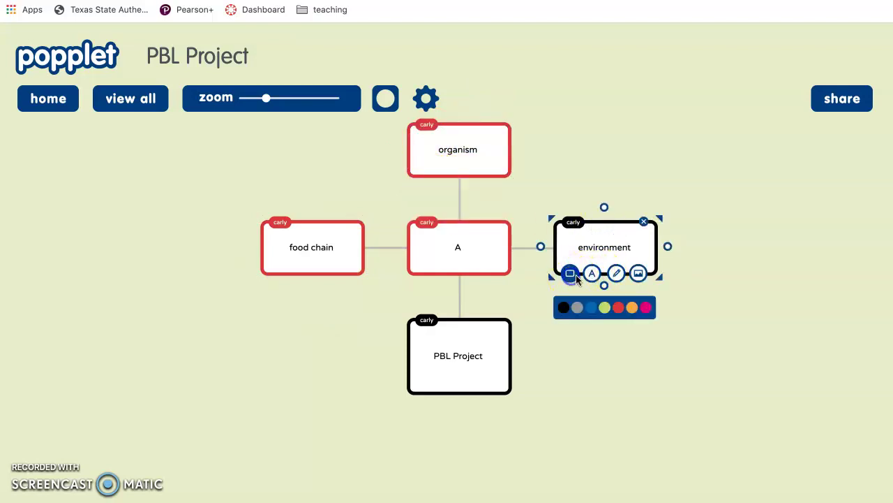
pyautogui.click(619, 310)
pyautogui.click(498, 365)
pyautogui.click(525, 353)
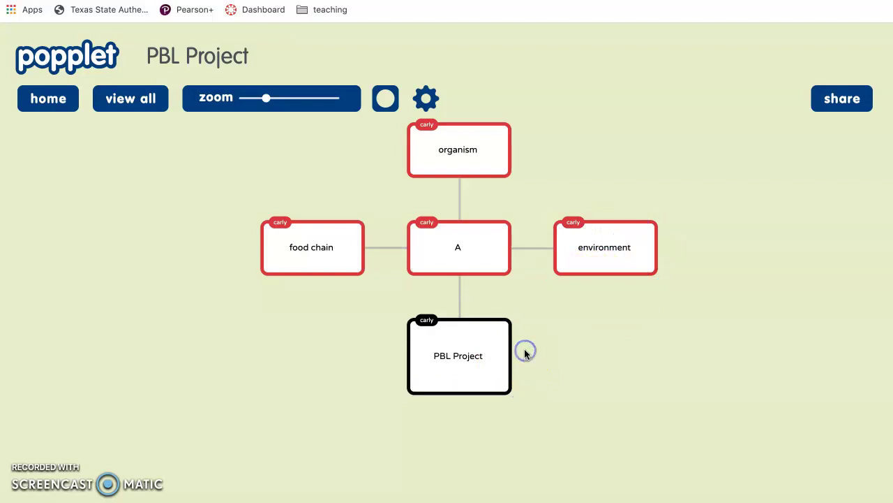
# Add a popple 'B' linked to the right of PBL Project.
pyautogui.click(501, 360)
pyautogui.click(522, 358)
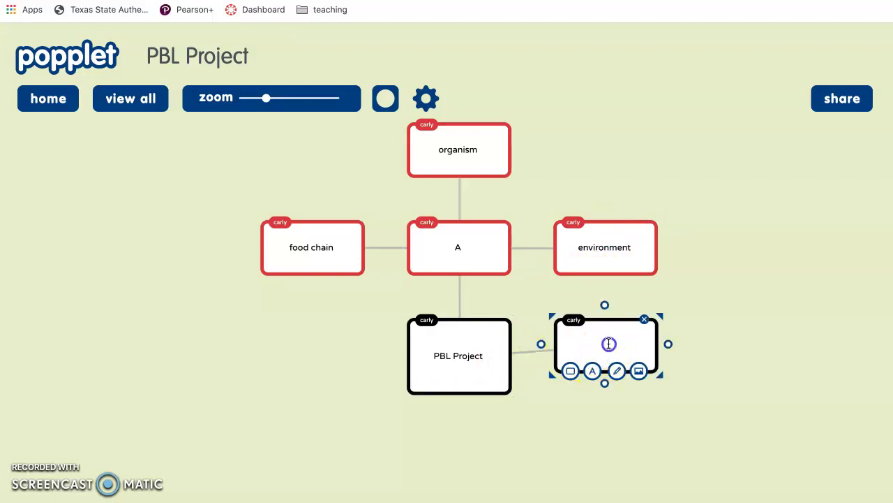
pyautogui.write('B')
pyautogui.click(593, 371)
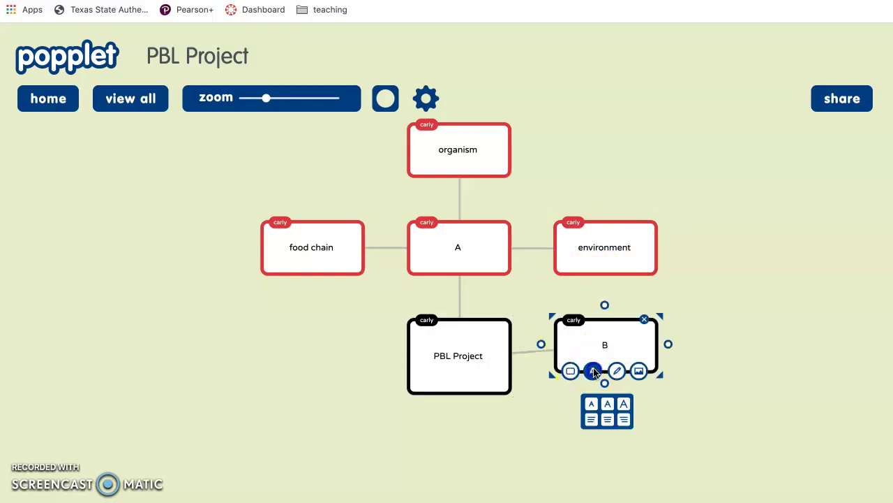
pyautogui.click(570, 371)
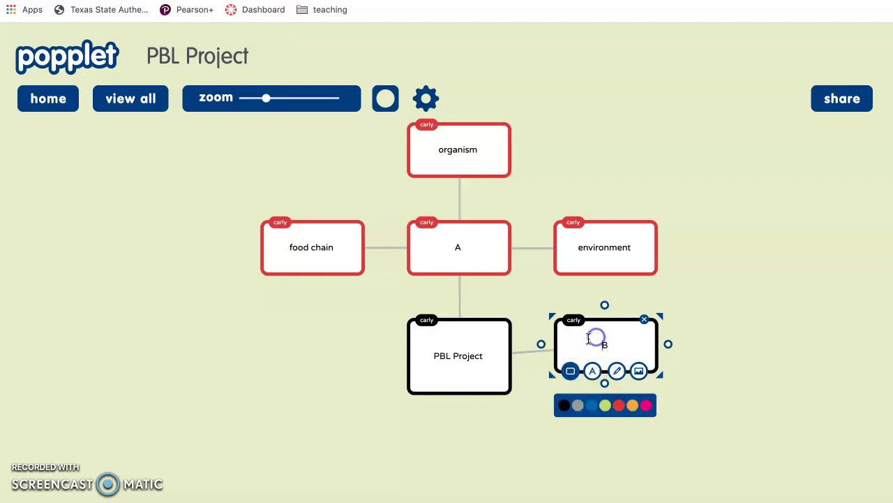
# Add an 'Organism' popple left of PBL Project with an empty popple above it.
pyautogui.click(447, 374)
pyautogui.click(395, 357)
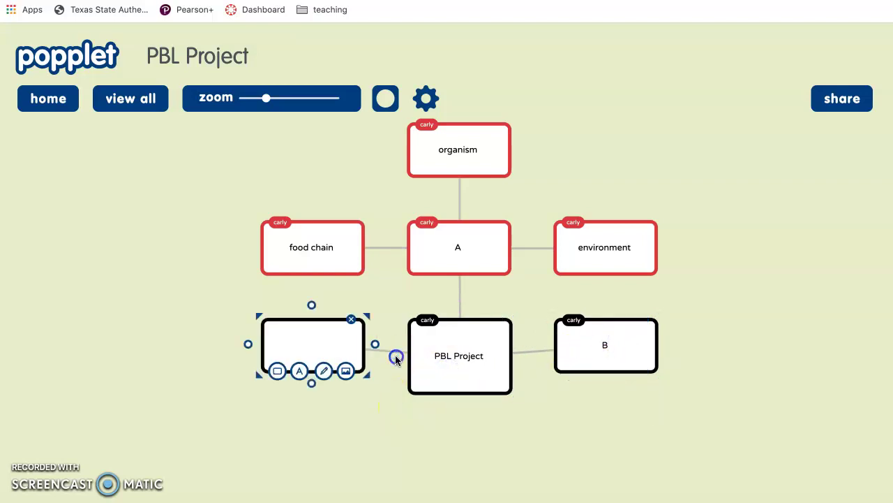
pyautogui.click(300, 346)
pyautogui.write('Organism')
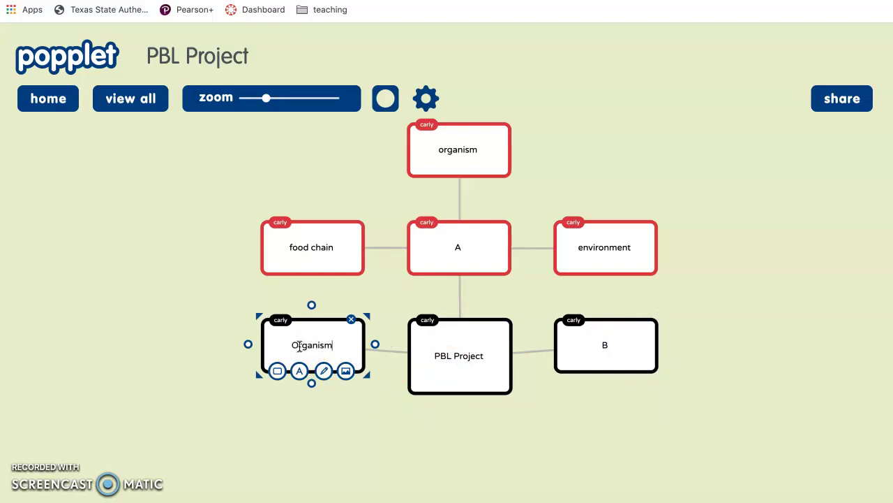
pyautogui.click(308, 307)
pyautogui.click(312, 306)
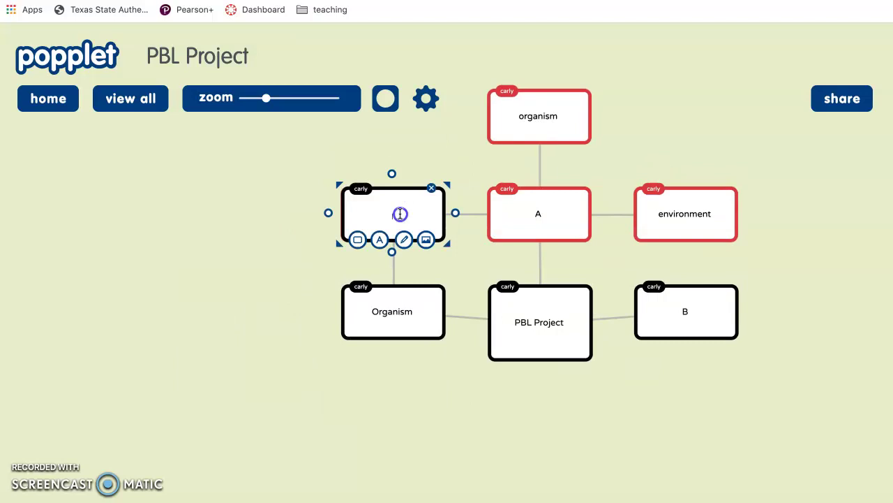
# Move the empty popple above Organism up-left, clear of the food chain popple.
pyautogui.click(352, 245)
pyautogui.click(378, 240)
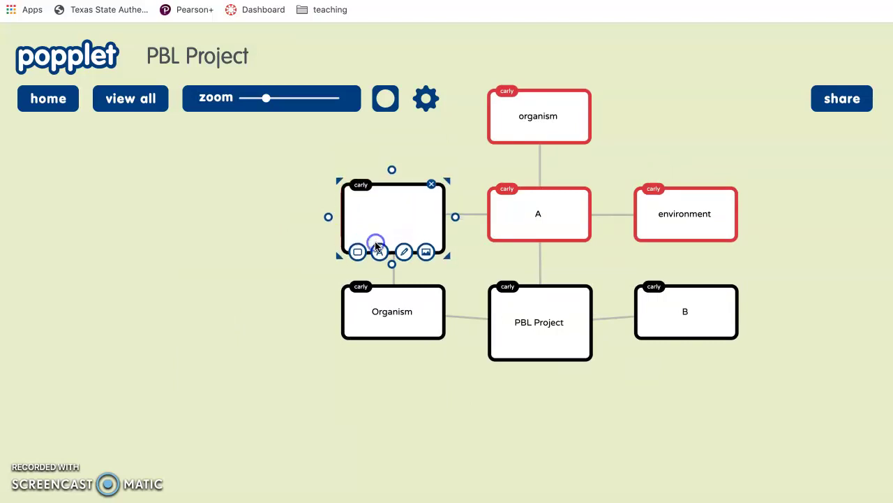
pyautogui.click(343, 194)
pyautogui.moveTo(343, 184); pyautogui.dragTo(226, 192)
pyautogui.click(400, 197)
# Add two more blank popples left and lower-left of Organism, then zoom out.
pyautogui.click(389, 323)
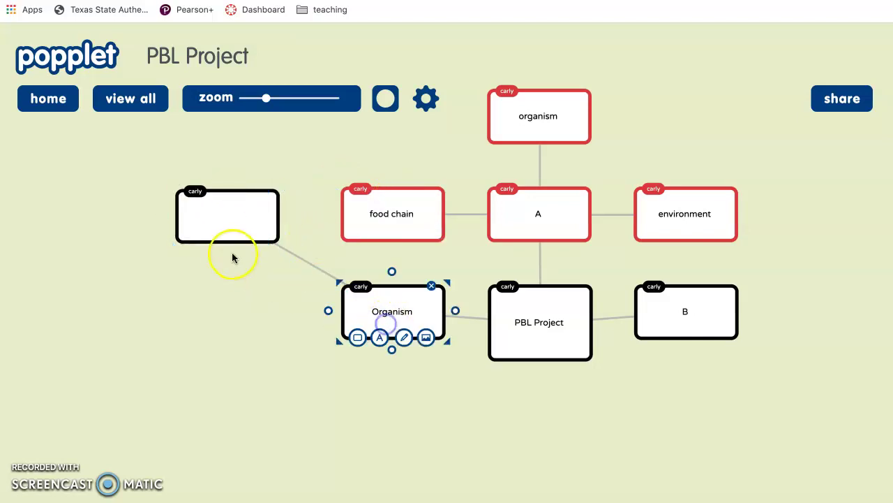
pyautogui.click(232, 235)
pyautogui.click(353, 304)
pyautogui.click(336, 311)
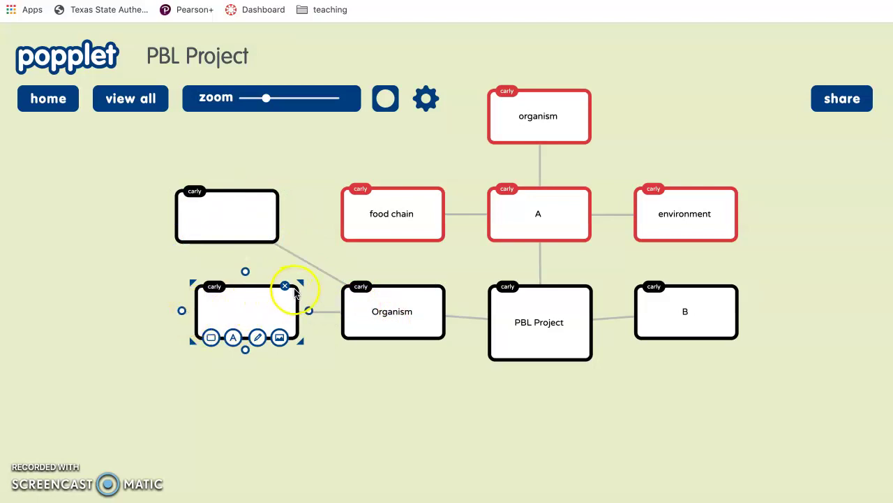
pyautogui.moveTo(210, 305); pyautogui.dragTo(89, 306)
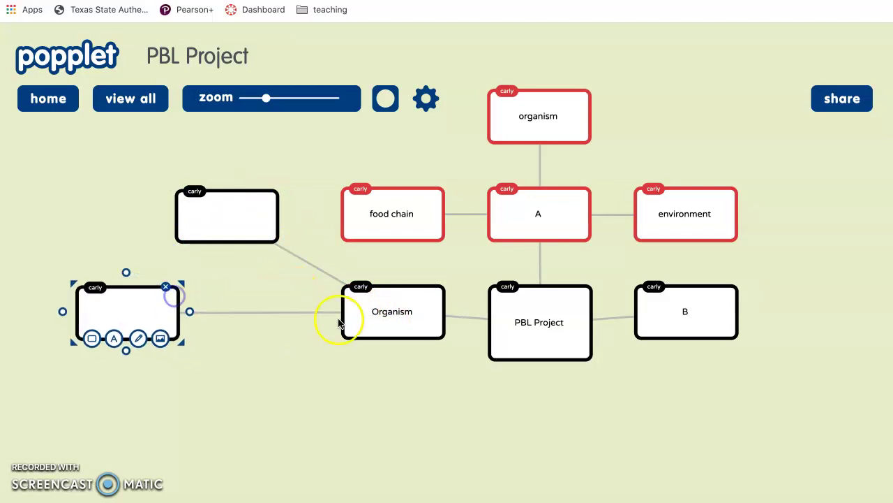
pyautogui.click(358, 331)
pyautogui.click(392, 350)
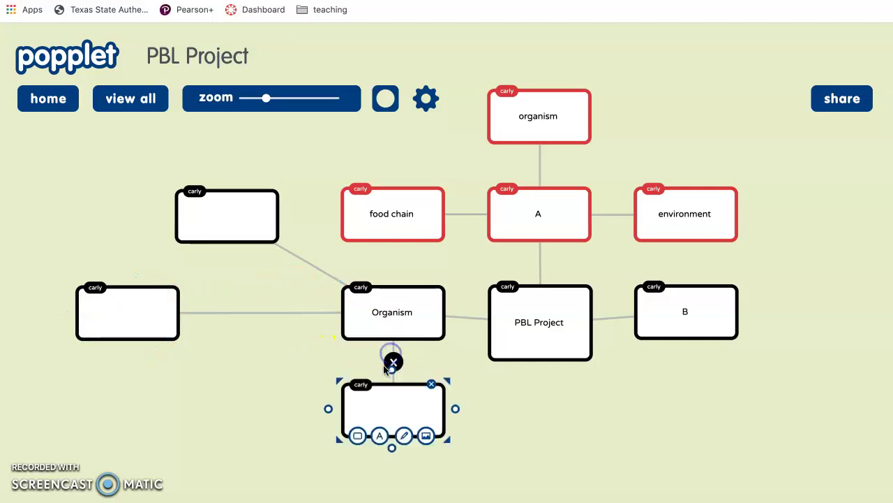
pyautogui.moveTo(373, 388); pyautogui.dragTo(199, 382)
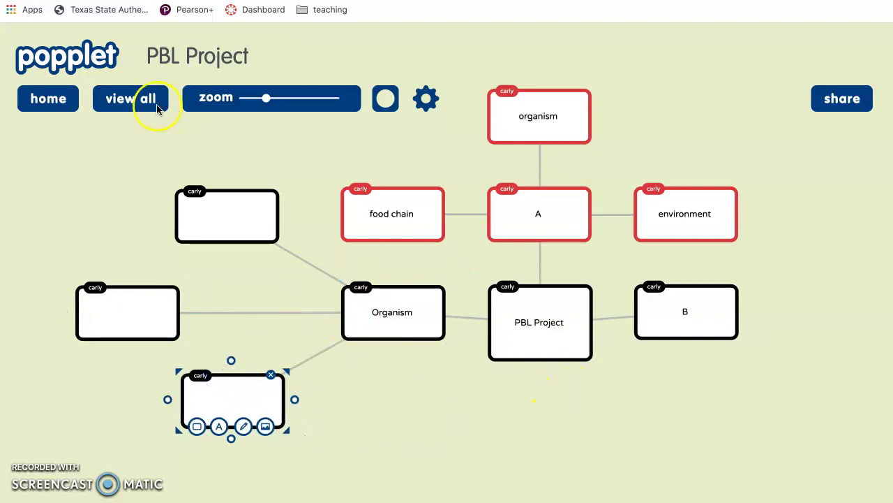
pyautogui.moveTo(264, 97)
pyautogui.mouseDown()
pyautogui.moveTo(257, 103)
pyautogui.moveTo(320, 99)
pyautogui.moveTo(257, 103)
pyautogui.mouseUp()
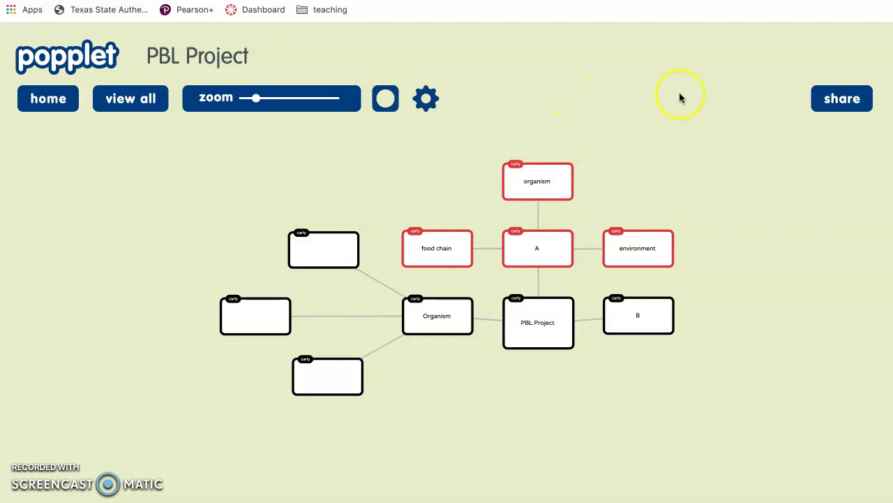
# Open the share panel from the top-right corner of the PBL Project board.
pyautogui.click(857, 98)
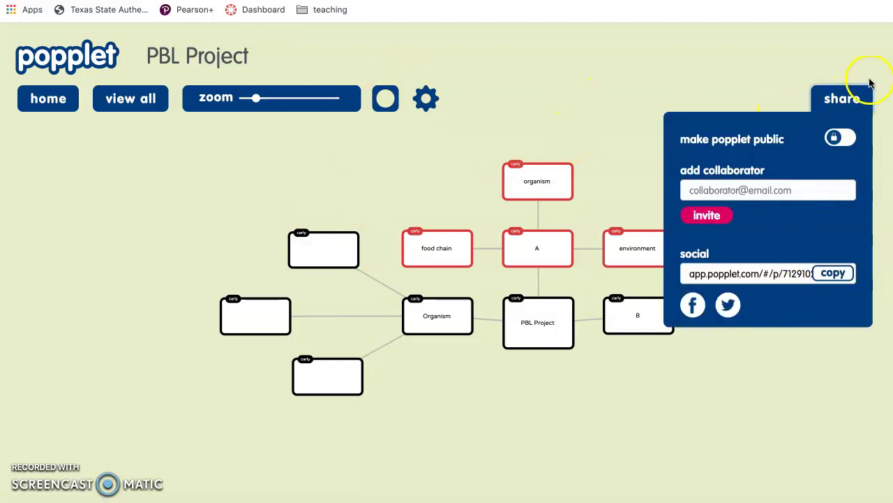
# Toggle public sharing on and back off, then close the share panel.
pyautogui.click(842, 141)
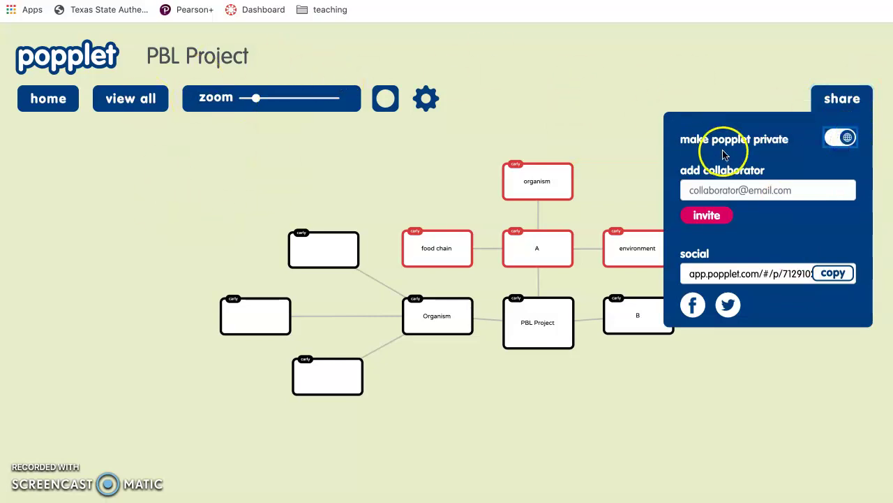
pyautogui.click(840, 137)
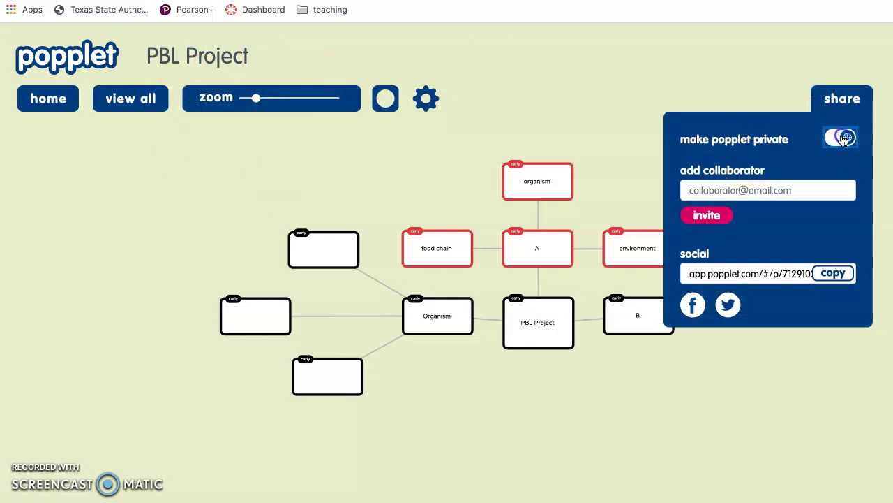
pyautogui.click(782, 190)
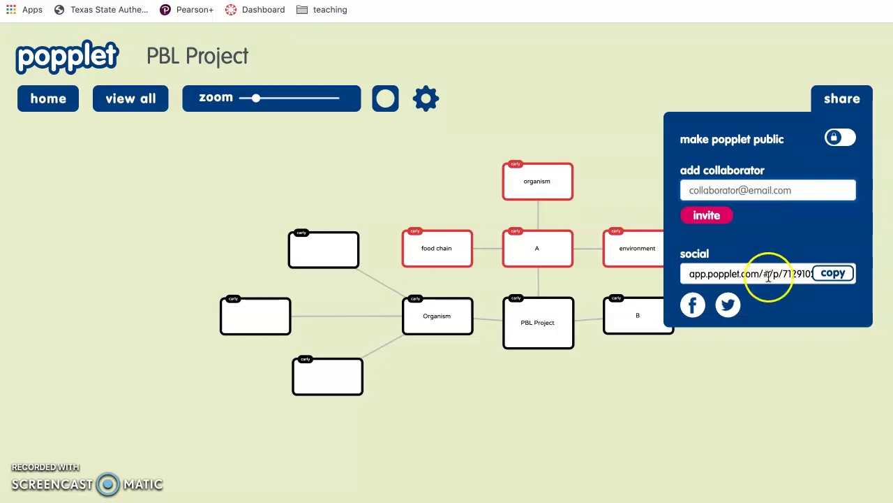
pyautogui.click(850, 96)
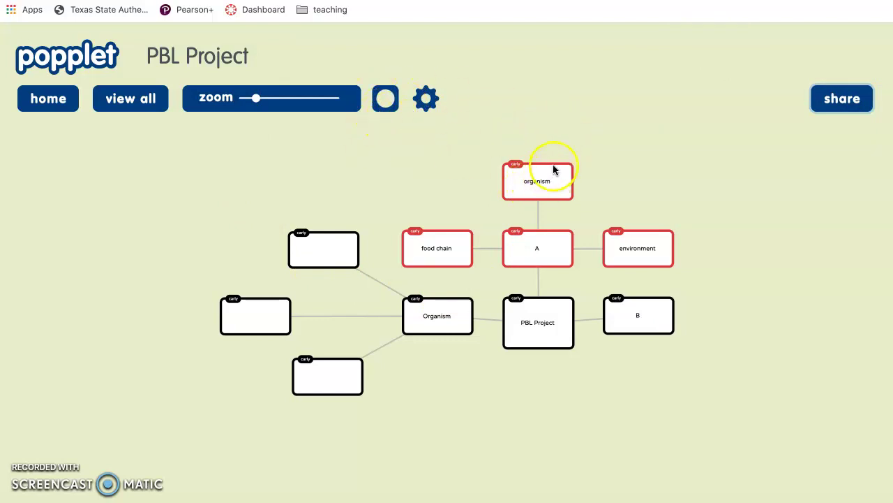
# Pan the mind map into view and open the gear menu of popple actions.
pyautogui.moveTo(556, 170); pyautogui.dragTo(493, 170)
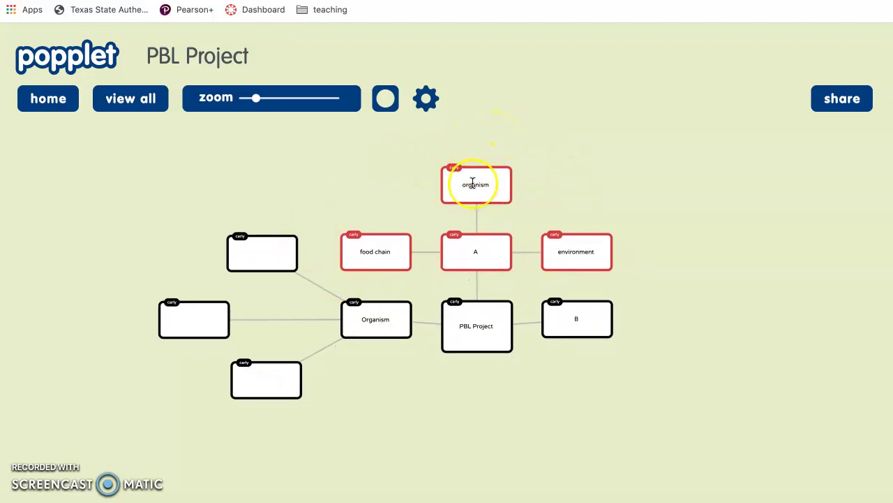
pyautogui.moveTo(483, 172); pyautogui.dragTo(481, 168)
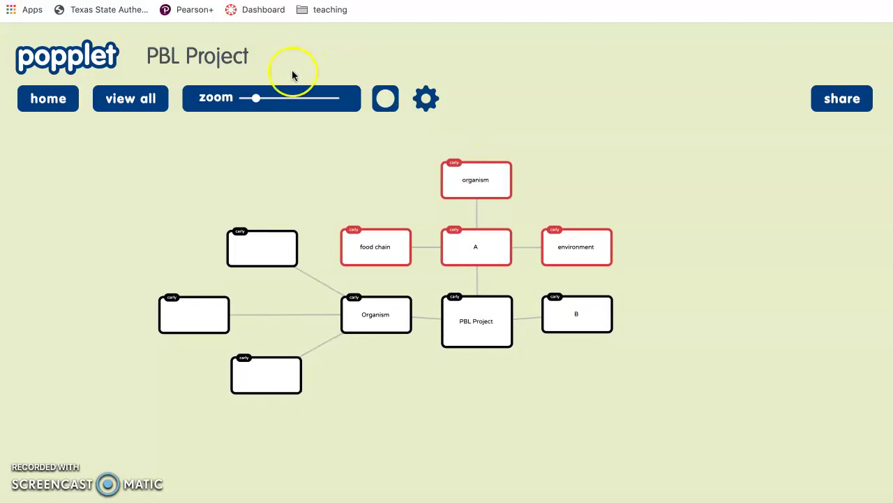
pyautogui.click(432, 100)
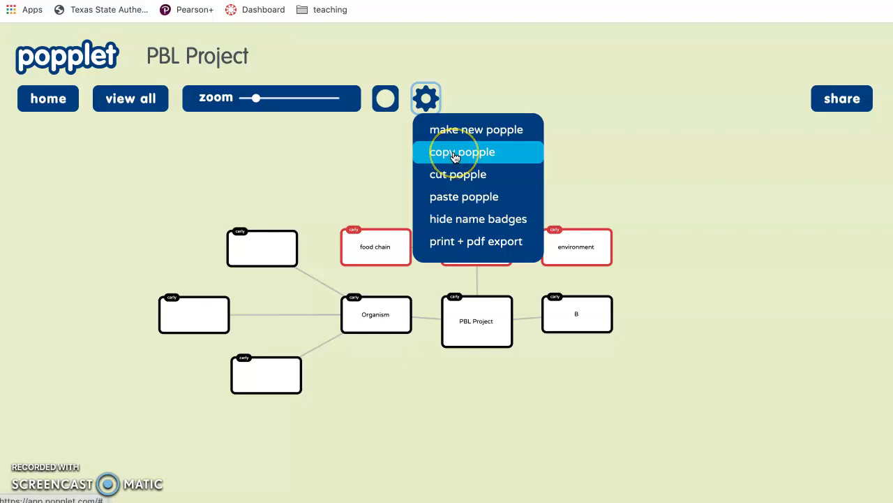
# Look over the popple gear menu, close it, and return to My Popplets showing PBL Project.
pyautogui.click(370, 225)
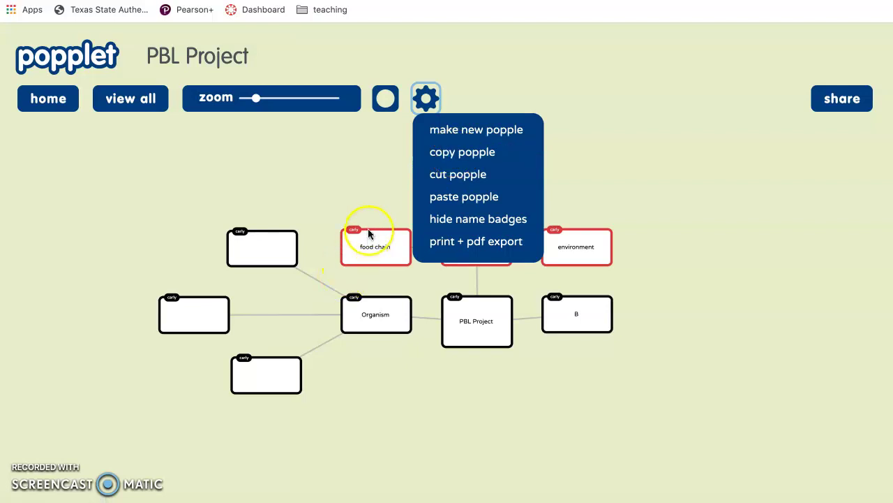
pyautogui.click(486, 140)
pyautogui.click(465, 202)
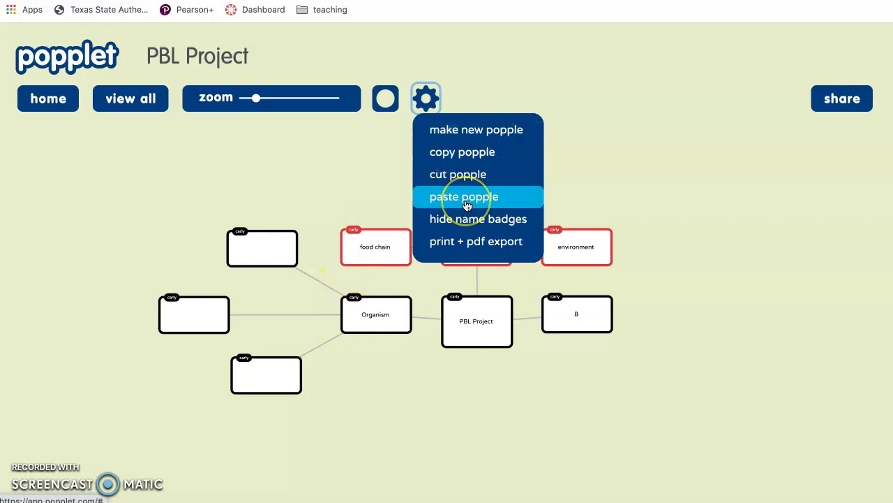
pyautogui.moveTo(578, 193); pyautogui.dragTo(510, 253)
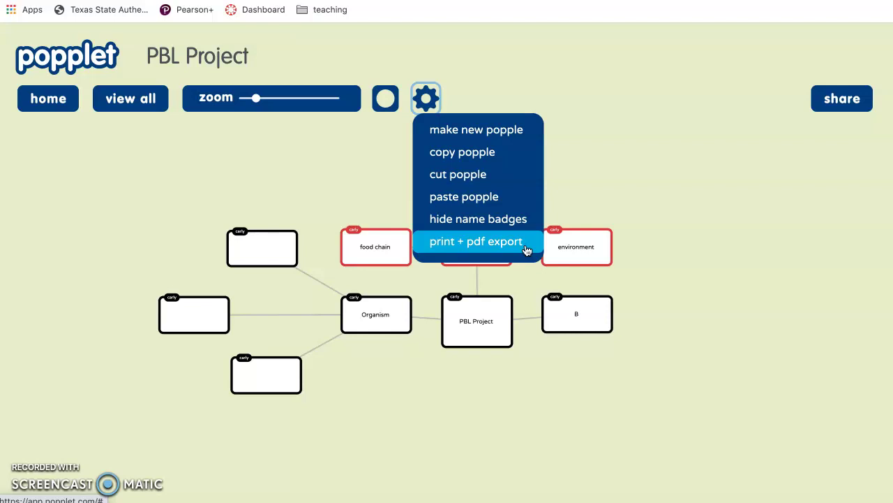
pyautogui.click(281, 183)
pyautogui.click(49, 106)
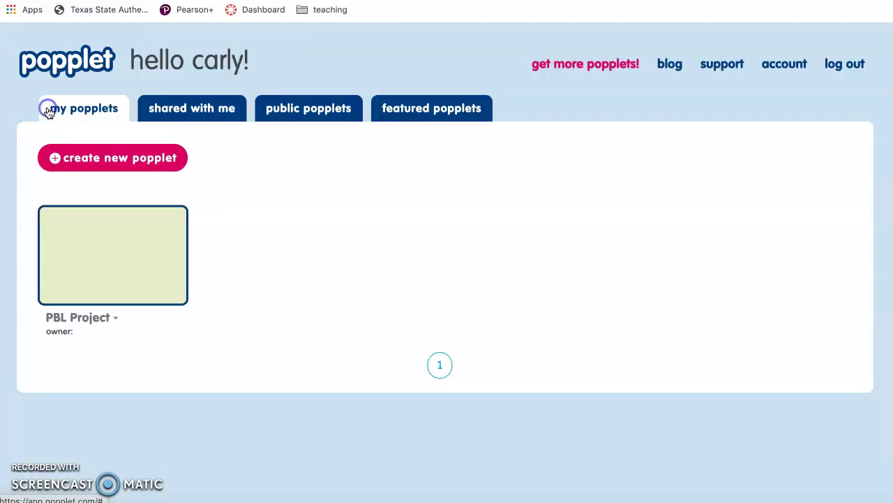